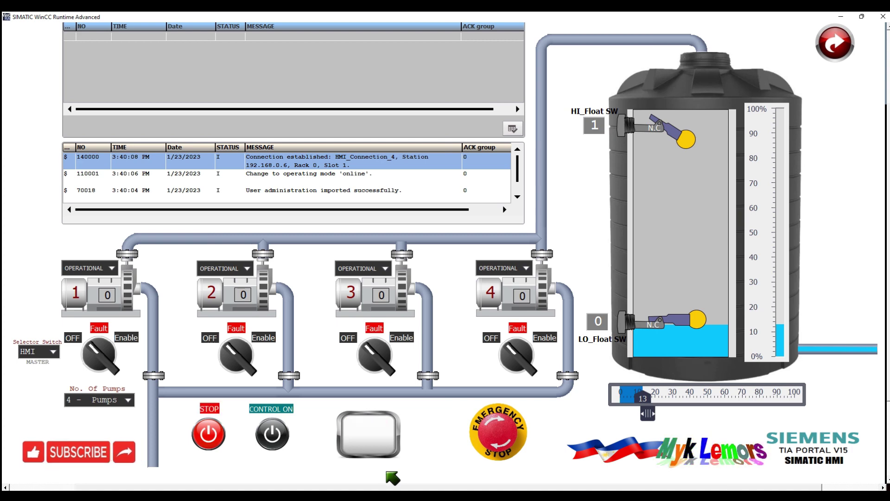
Set the simulated water level in the tank to 26 percent
mouse_move(651, 413)
mouse_down()
mouse_move(801, 411)
mouse_move(665, 404)
mouse_up()
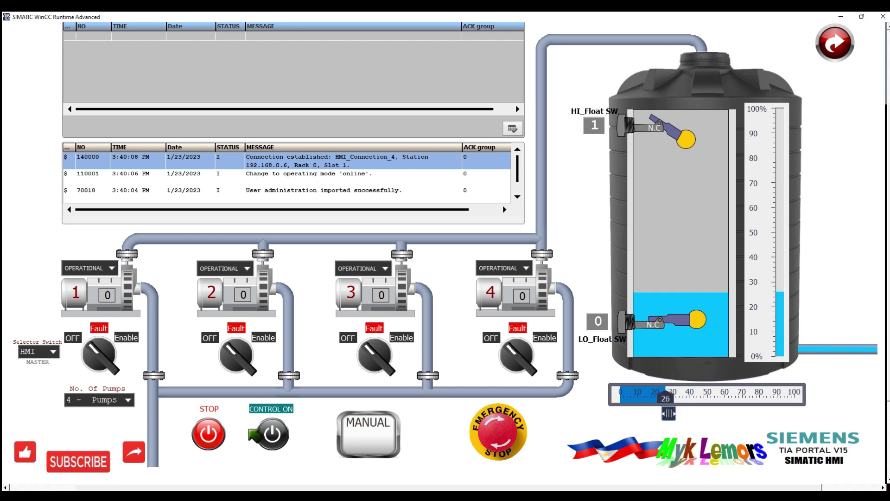
click(236, 355)
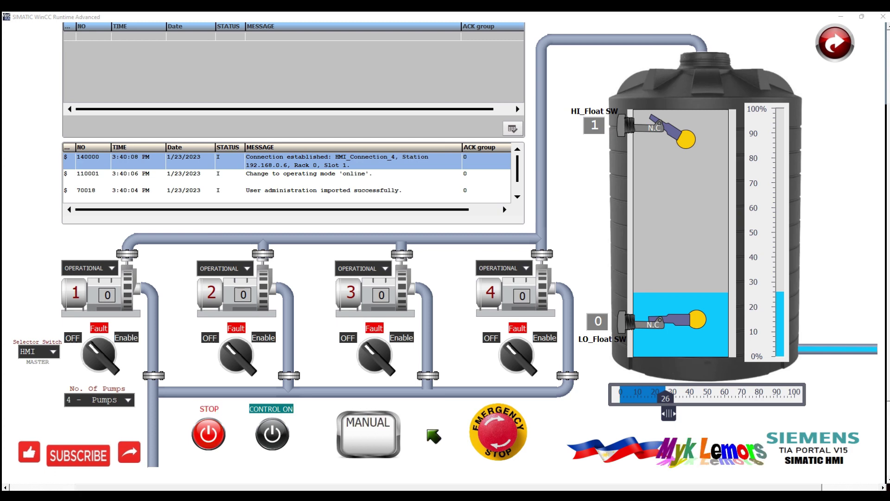
Change the number of pumps to 2, to 3, and back to 4
click(129, 399)
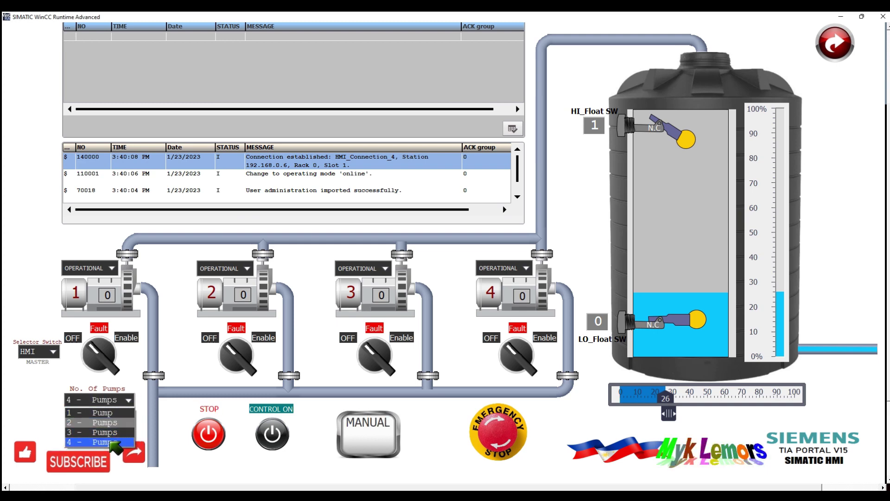
click(113, 423)
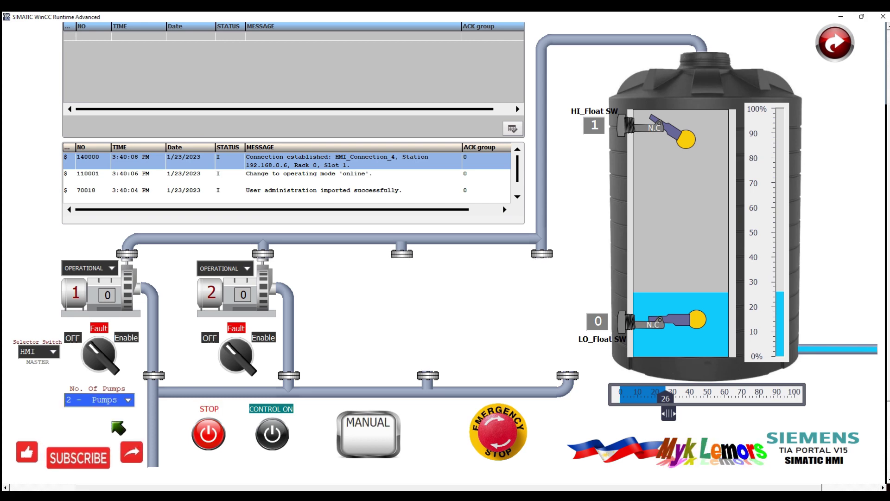
click(127, 401)
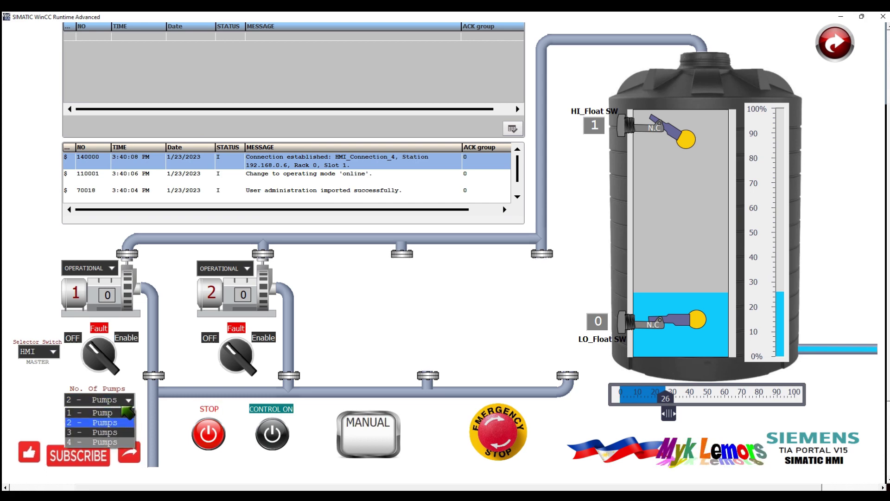
click(122, 431)
click(128, 399)
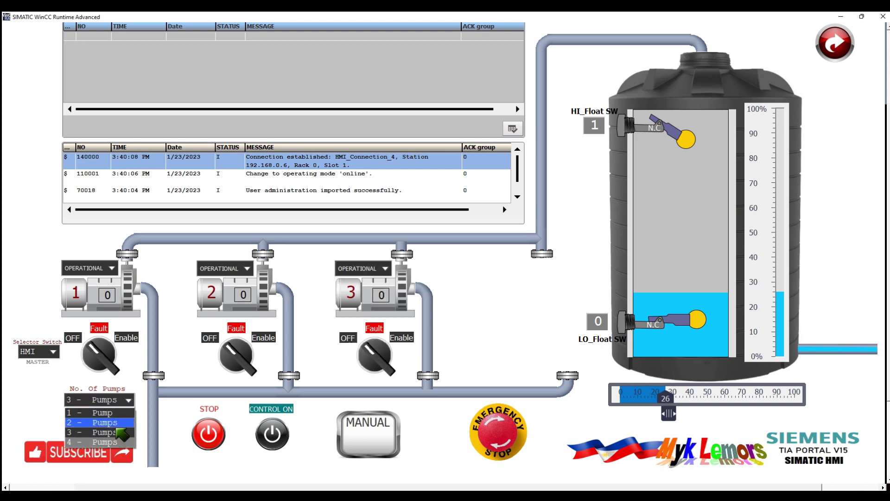
click(123, 441)
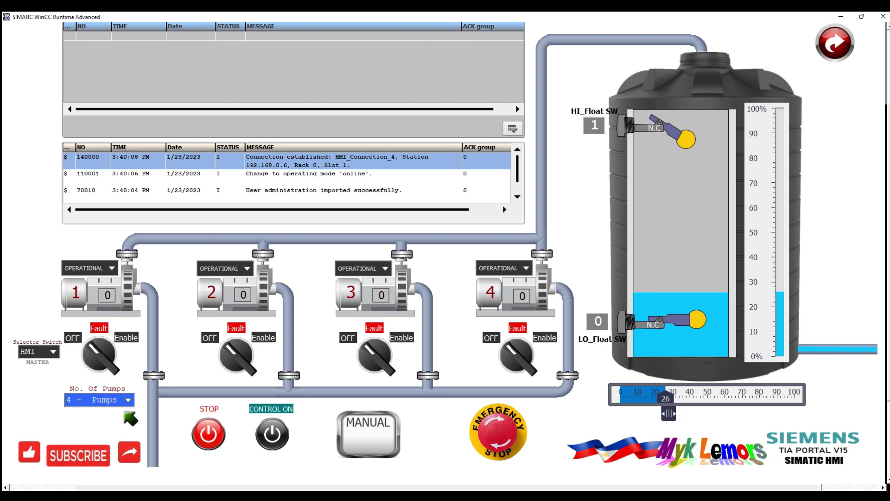
Change the master selector switch to PLC and return it to HMI
click(53, 351)
click(43, 374)
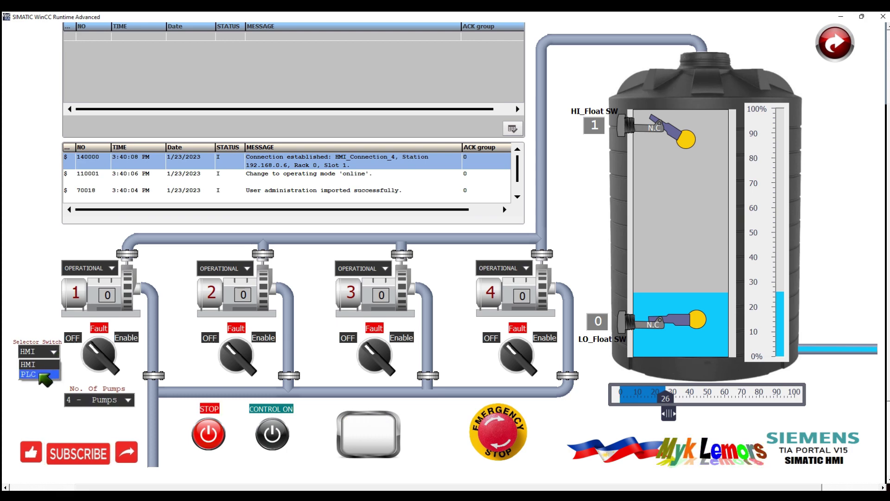
click(50, 359)
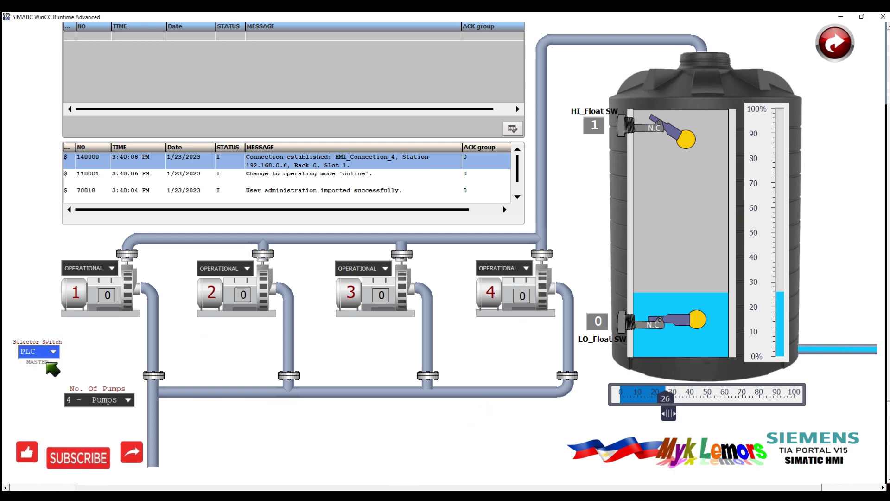
click(46, 352)
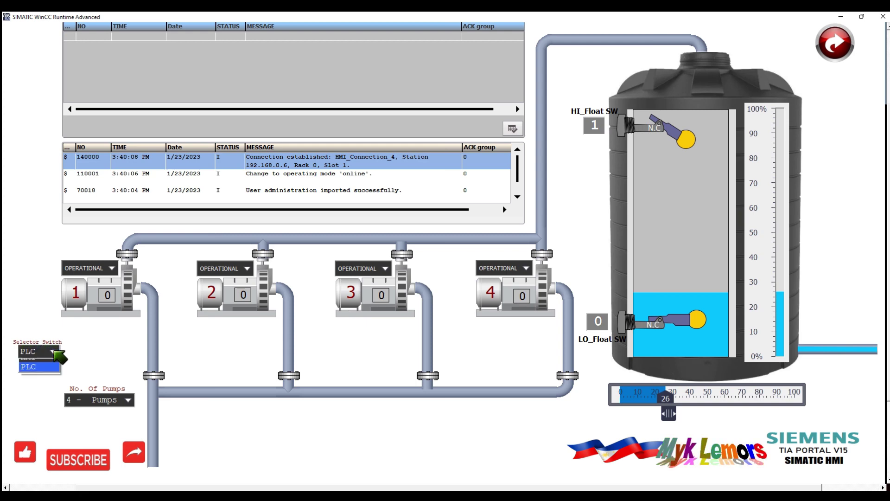
click(27, 365)
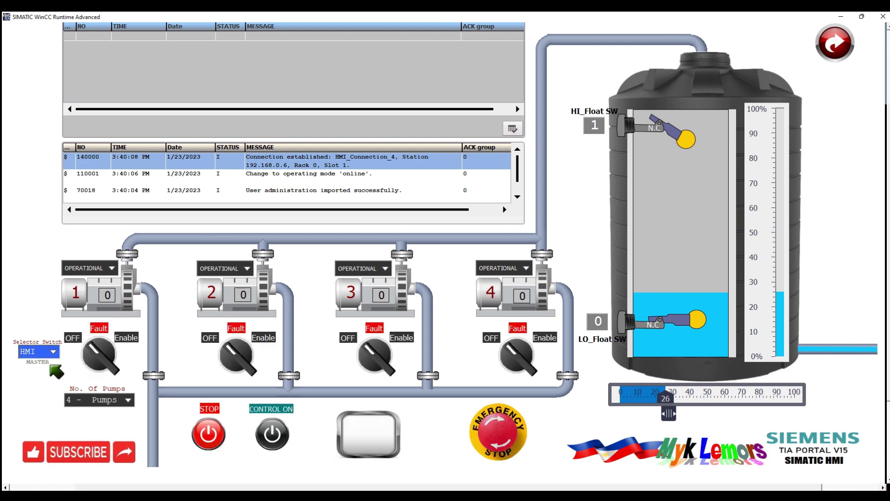
View the PLC input and output module wiring diagram and return to the main pump screen
click(836, 44)
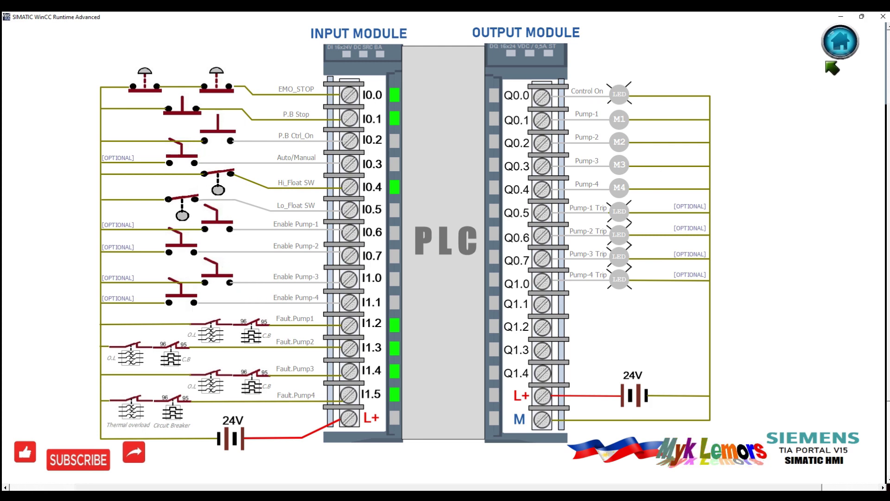
click(840, 43)
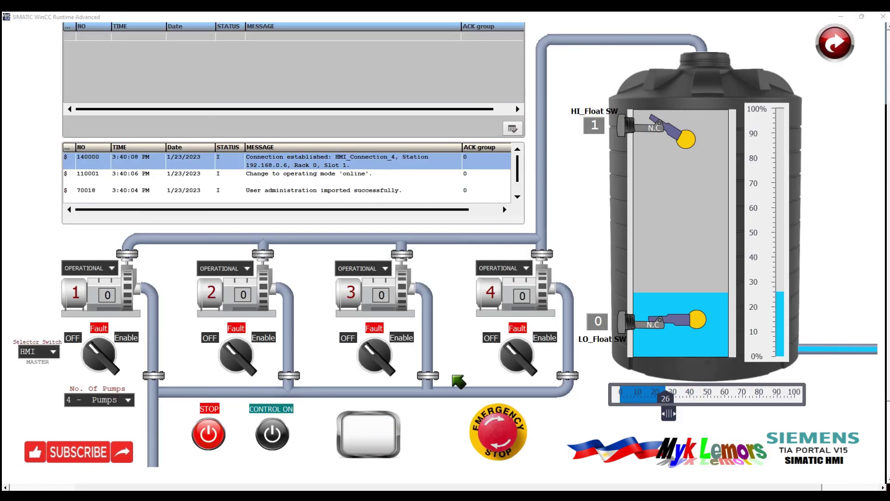
Cycle pump 1's status through SPARE and UNDER REPAIR, and back to OPERATIONAL
click(114, 268)
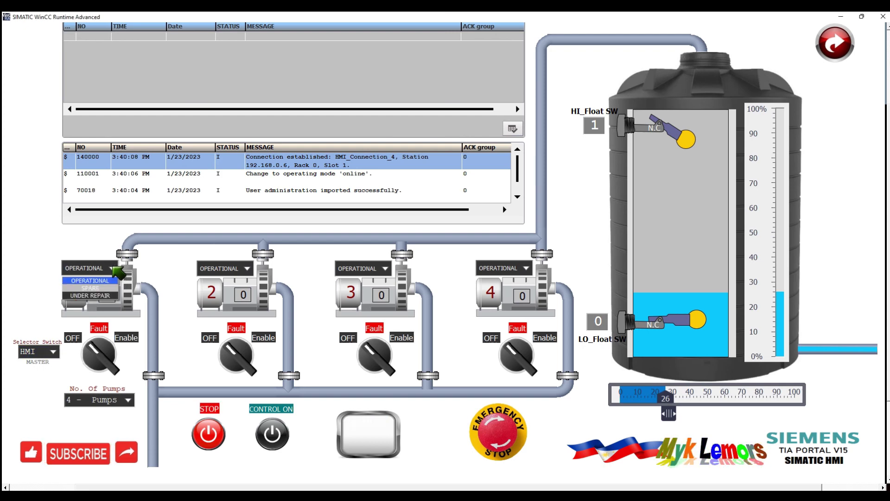
click(101, 296)
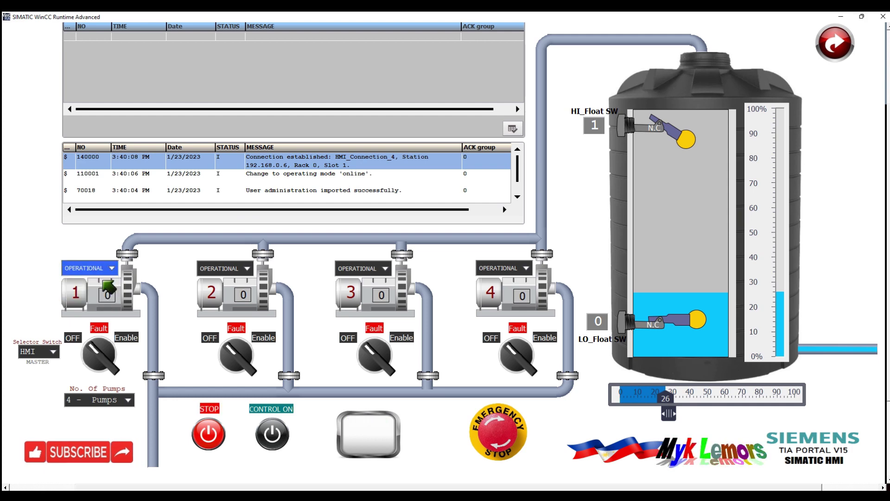
click(88, 268)
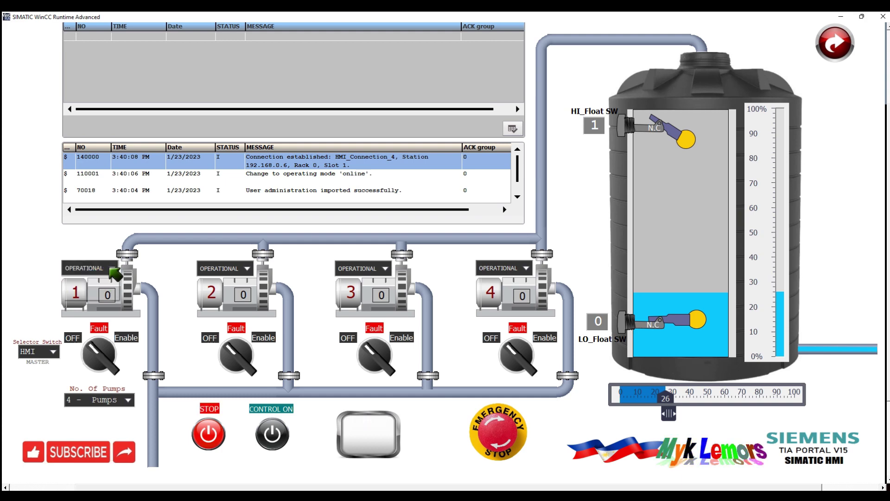
click(88, 286)
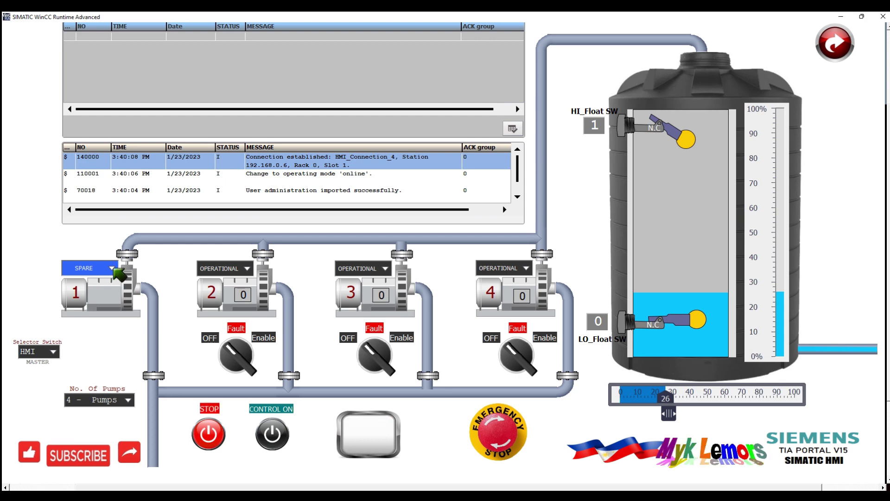
click(111, 268)
click(110, 295)
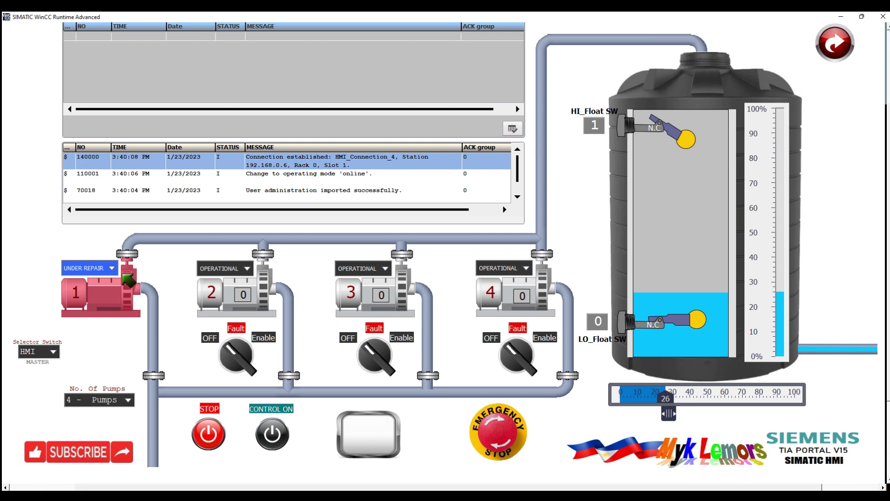
click(111, 268)
click(94, 282)
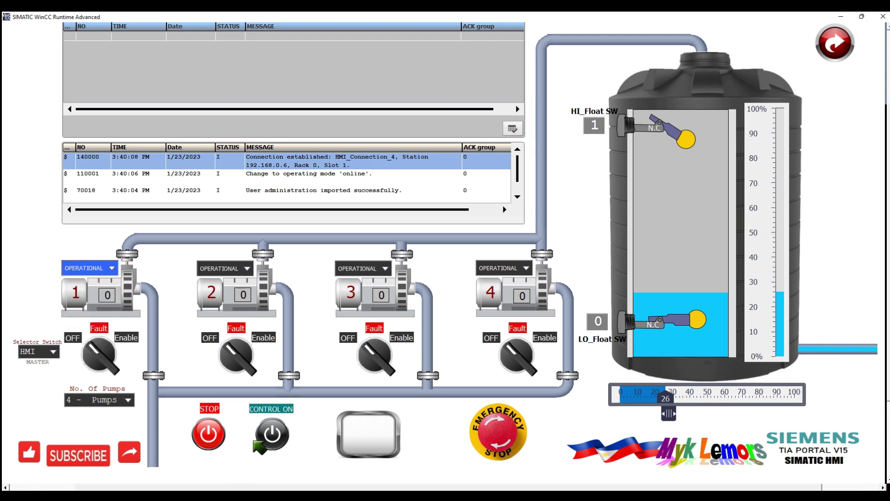
Turn the system control on and stop it again
click(273, 431)
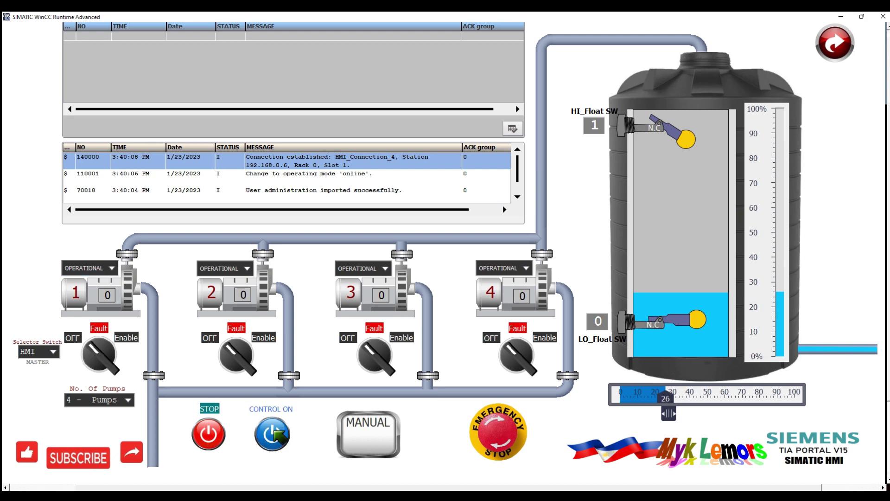
click(210, 435)
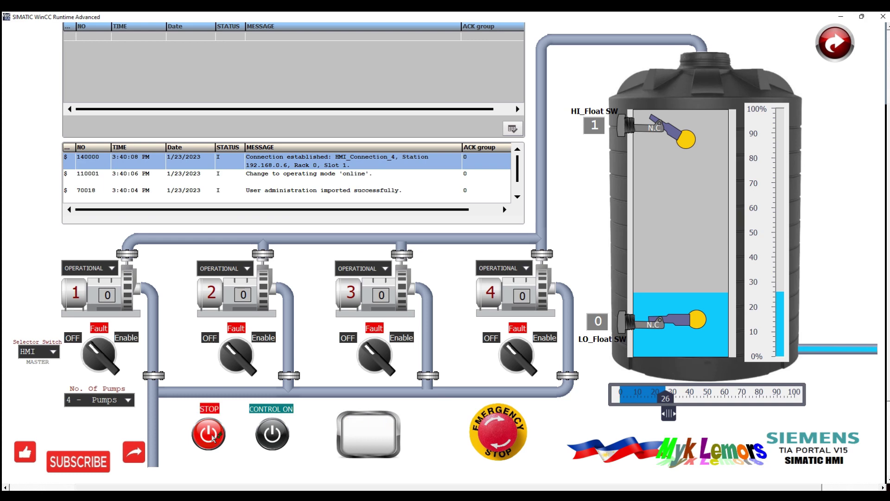
click(389, 452)
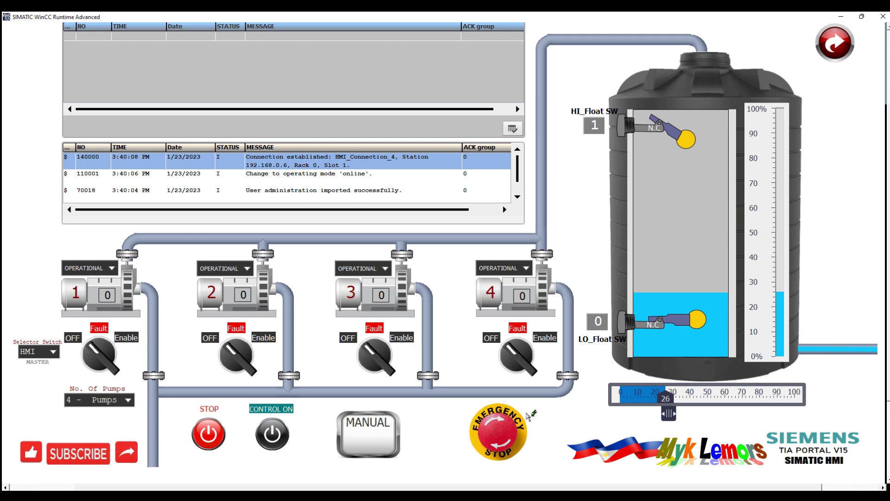
Turn the control on in MANUAL mode and run pumps 1, 2, 3 and 4 one at a time, finishing with pump 1 enabled and switched off
click(272, 433)
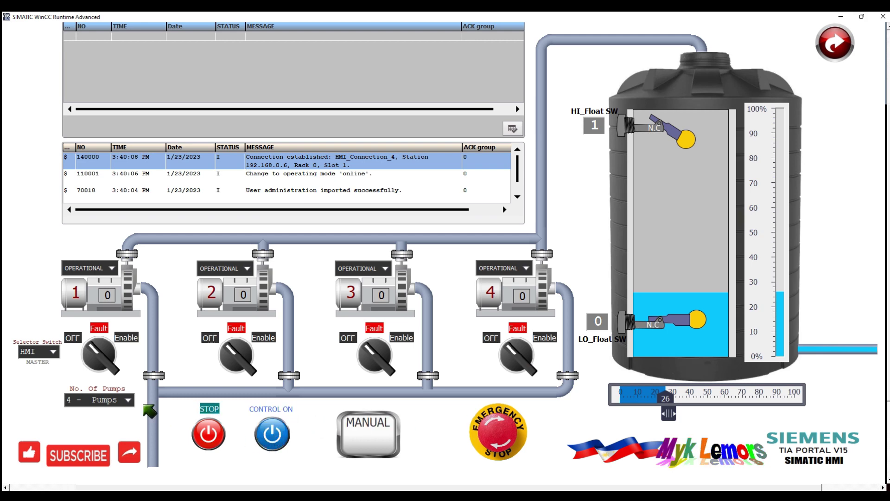
click(114, 369)
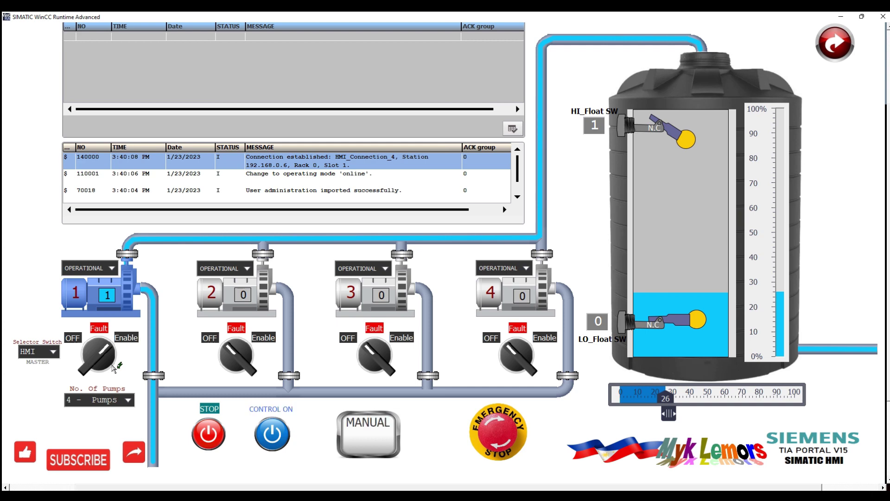
click(249, 365)
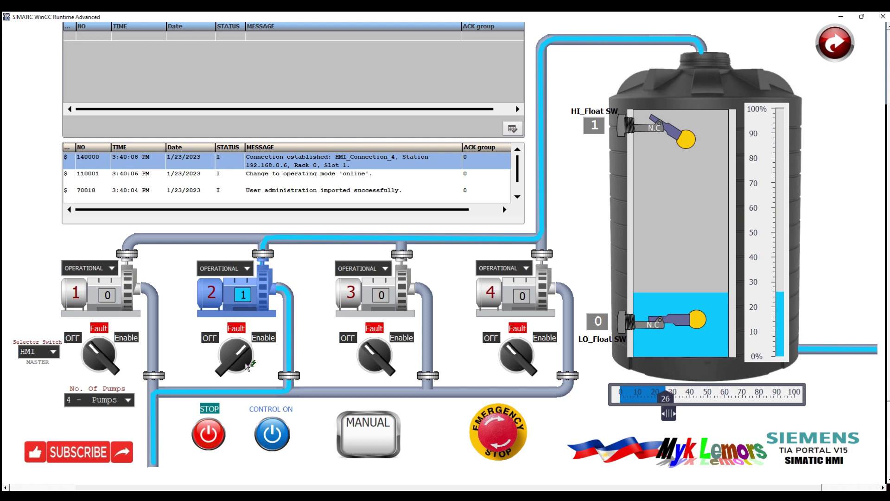
click(376, 367)
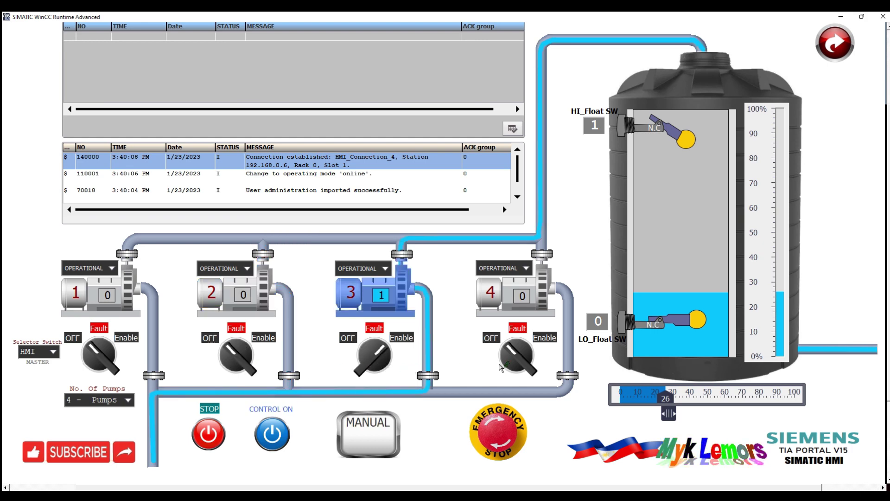
click(522, 364)
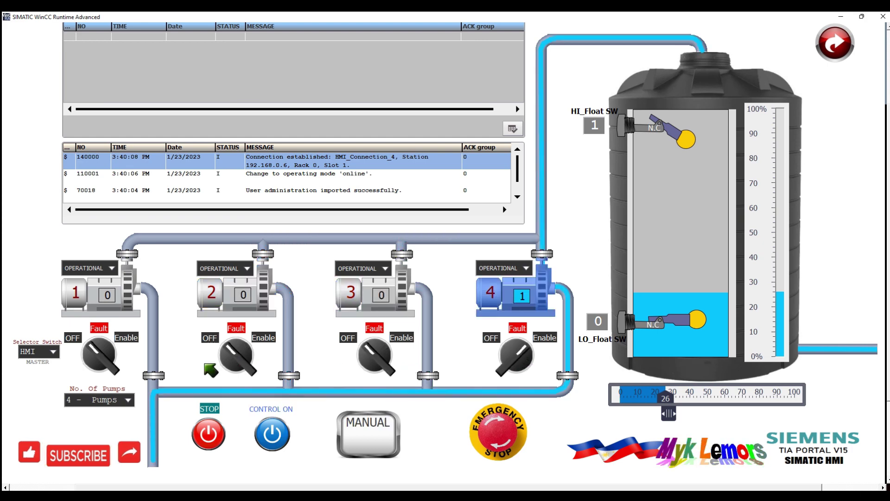
click(98, 363)
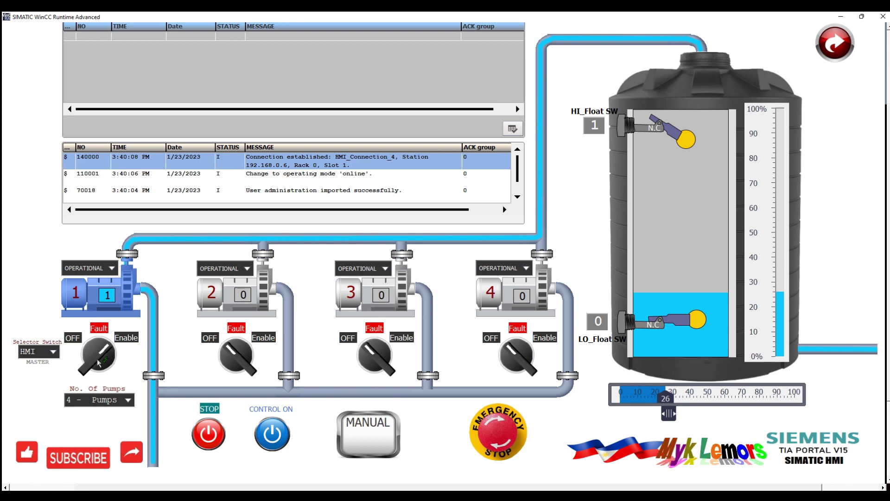
click(85, 368)
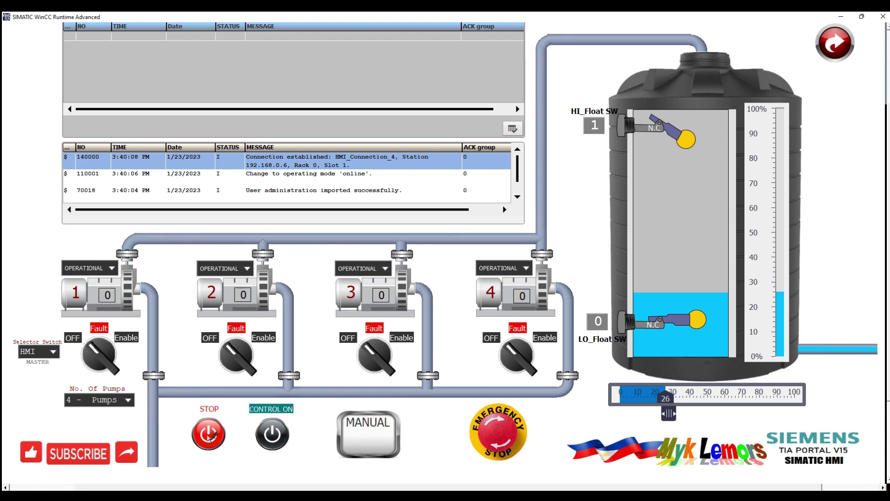
Switch the system to AUTO mode and set the selectors of all four pumps to Enable
click(384, 449)
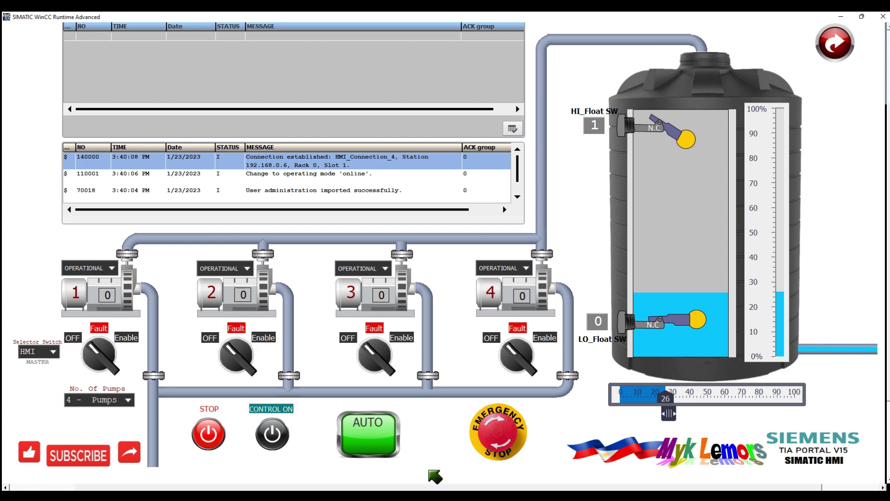
click(99, 355)
click(244, 368)
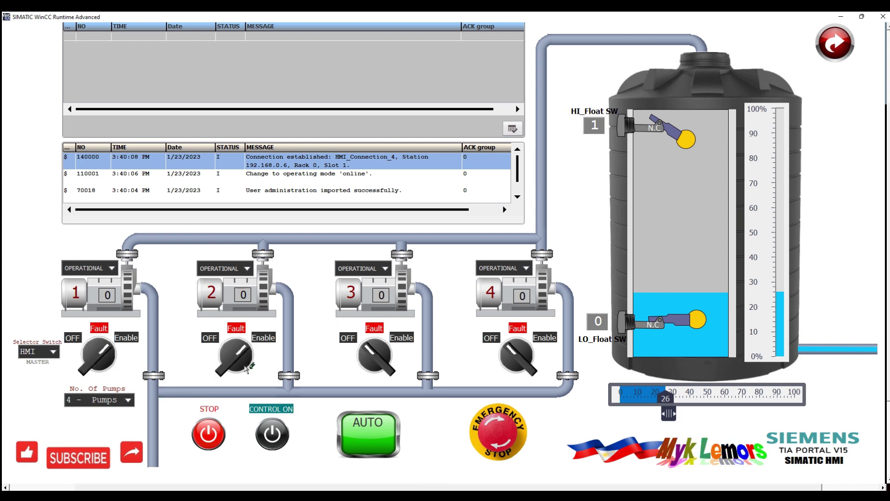
click(377, 364)
click(536, 365)
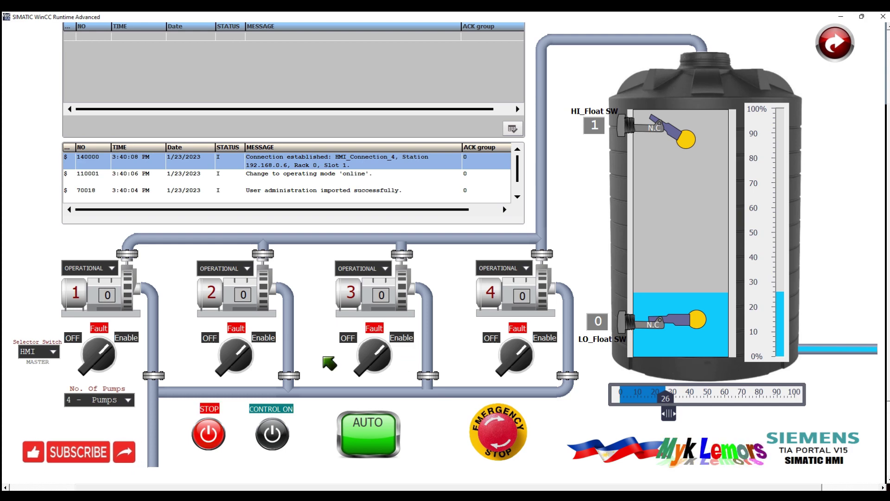
Turn pump 1's selector to OFF and back to Enable, and turn the system control on
click(85, 366)
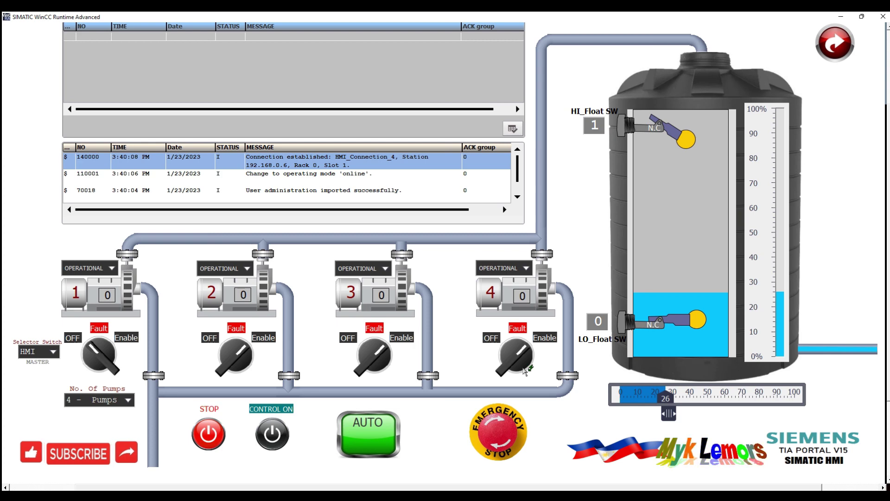
click(115, 360)
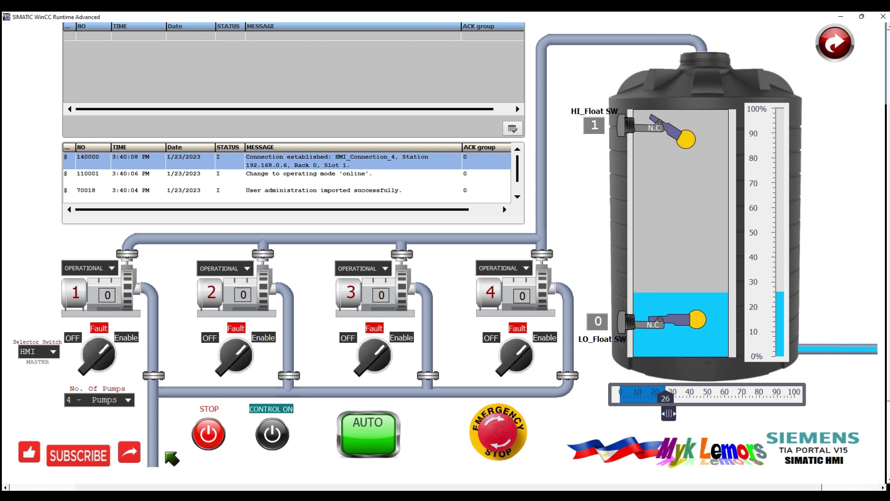
click(275, 436)
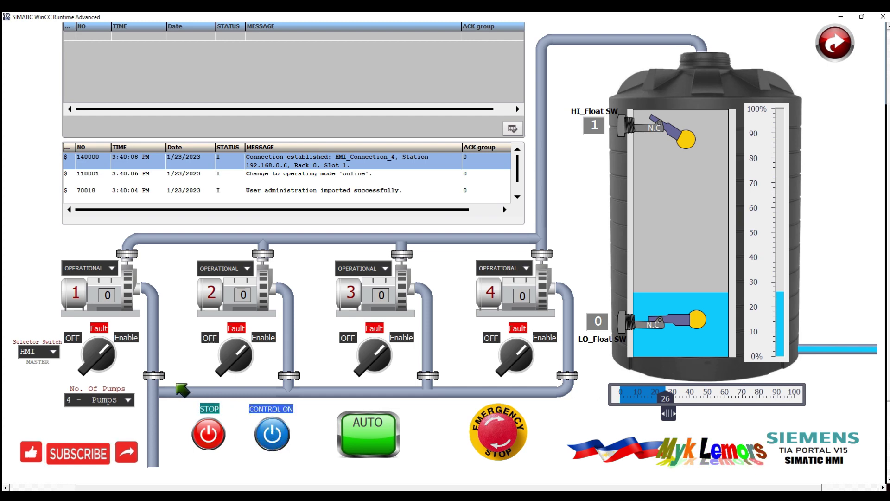
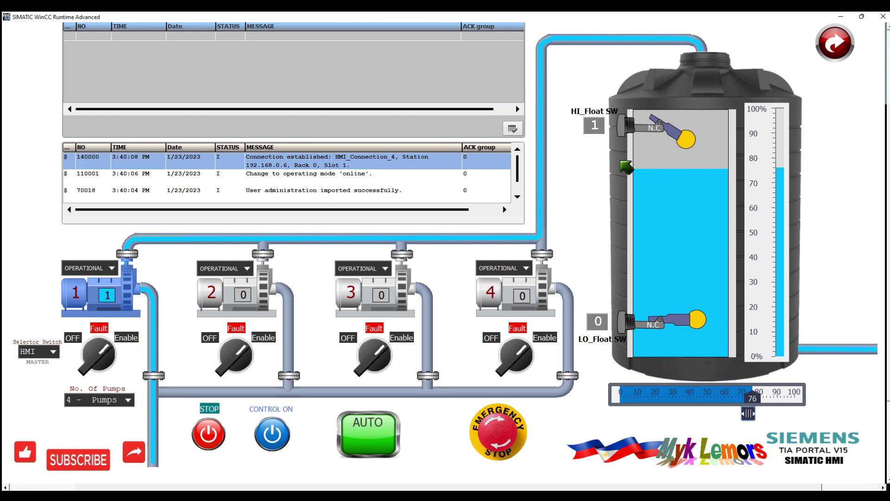
Cycle the simulated tank level between 97% and below 10% so each pump takes its turn, finishing at 24%
drag(723, 409, 790, 410)
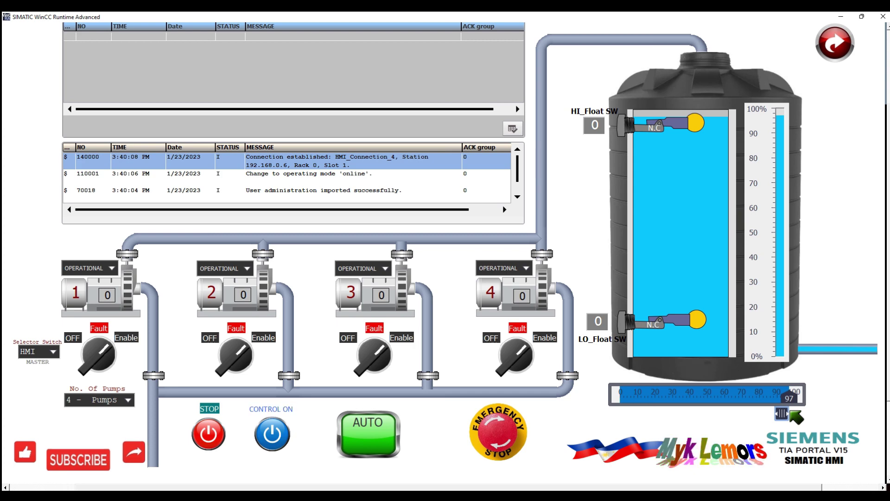
drag(790, 410, 637, 410)
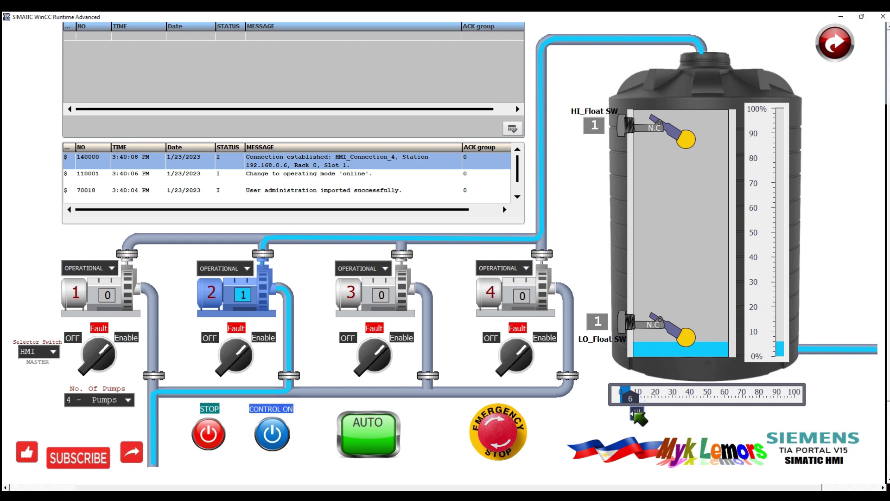
drag(657, 410, 790, 409)
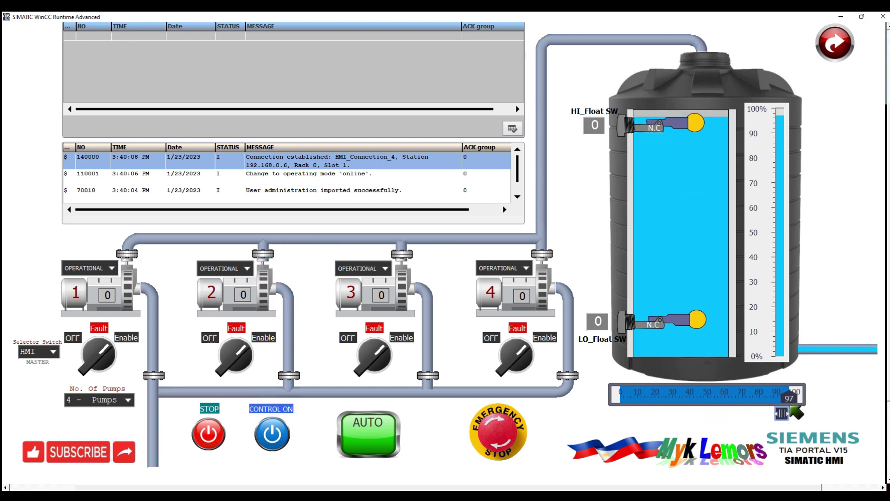
drag(782, 406, 640, 408)
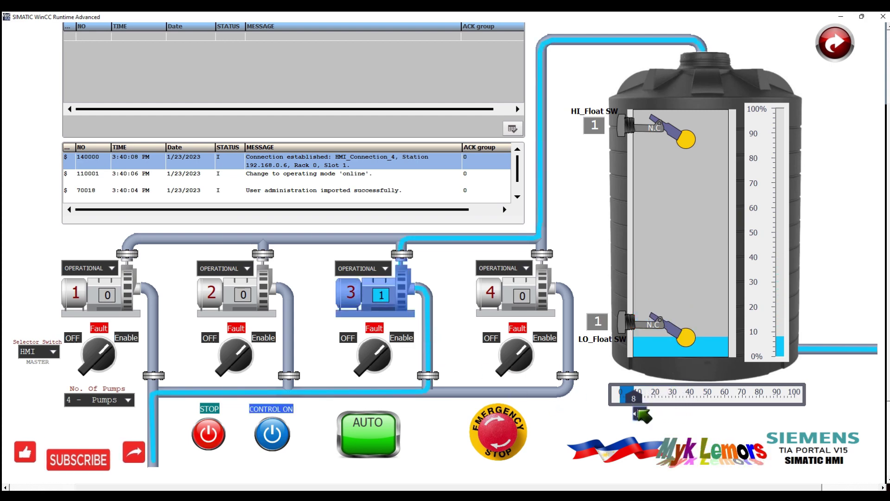
mouse_move(643, 414)
mouse_down()
mouse_move(795, 408)
mouse_move(637, 409)
mouse_up()
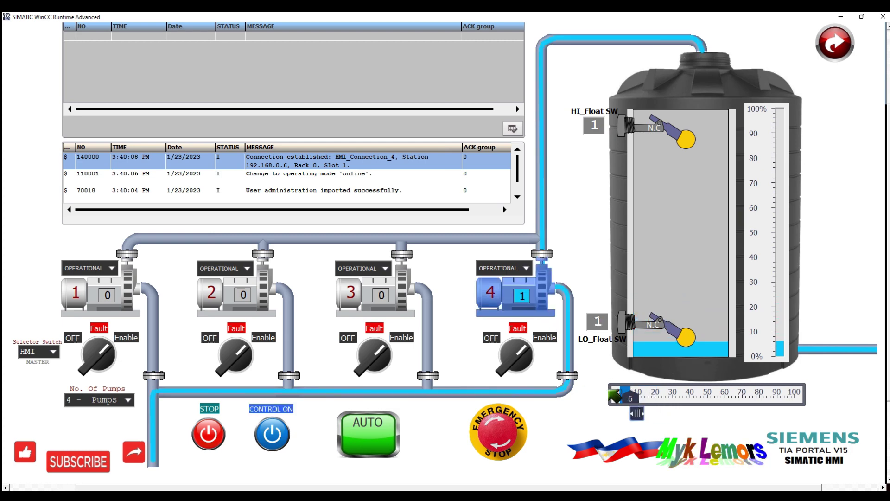
drag(637, 407, 664, 407)
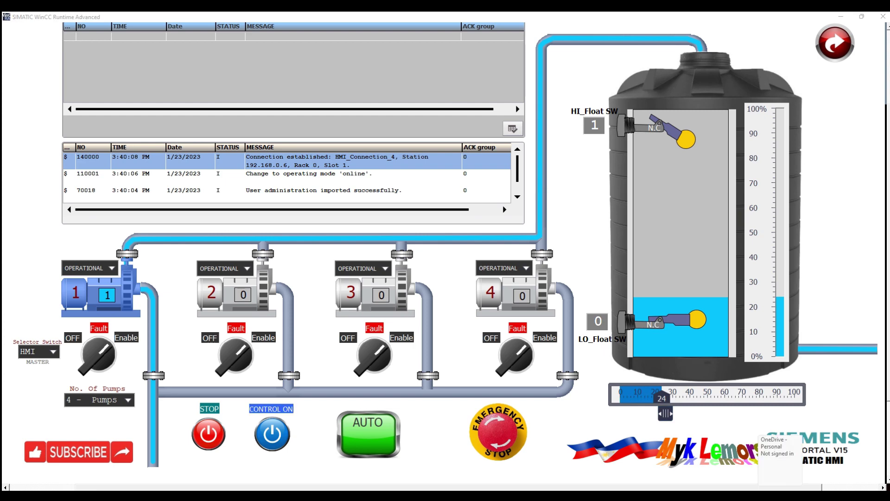
Switch to the PLC simulation's SIM table, set Pump1_Fault to FALSE, and return to the HMI runtime screen
key(alt+Tab)
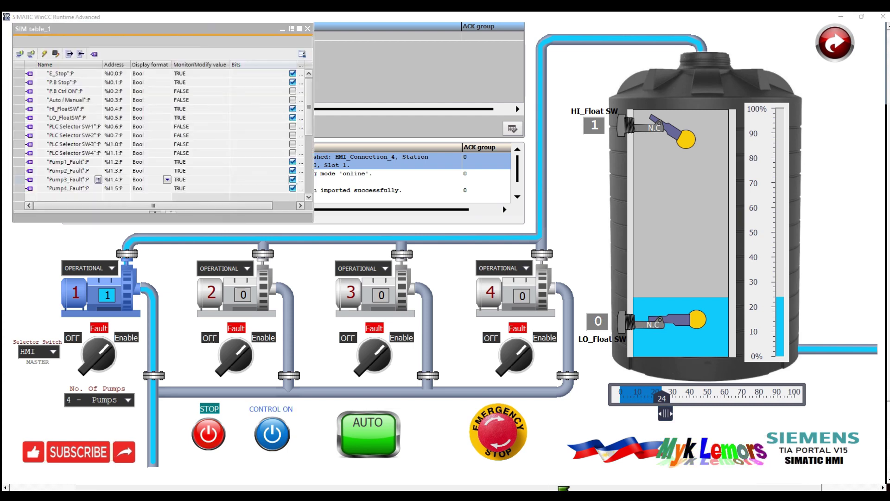
drag(216, 55, 187, 69)
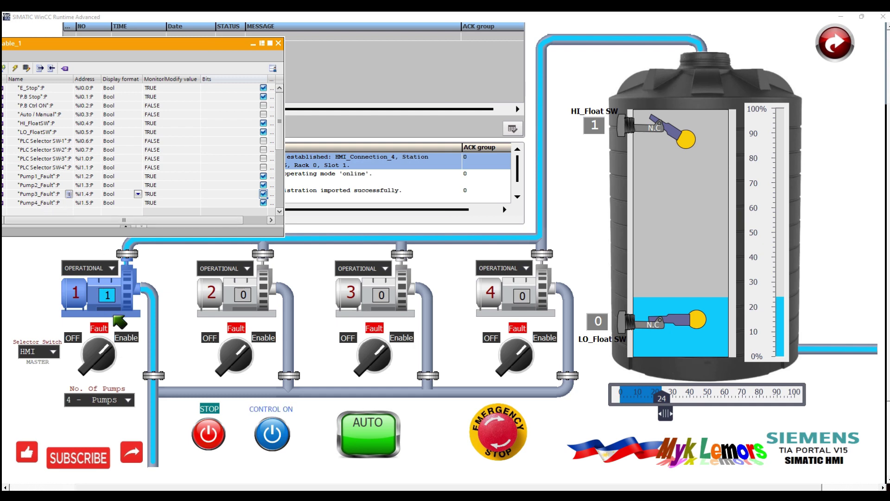
click(264, 177)
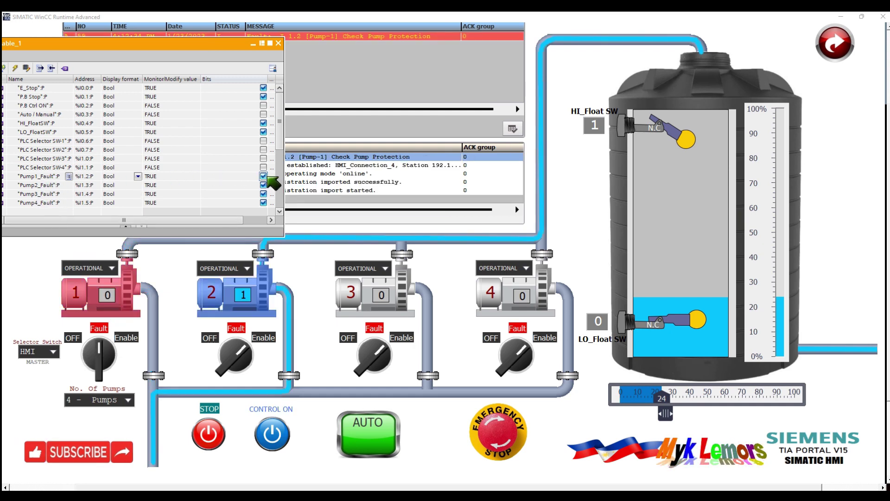
click(240, 45)
drag(239, 45, 839, 234)
click(123, 294)
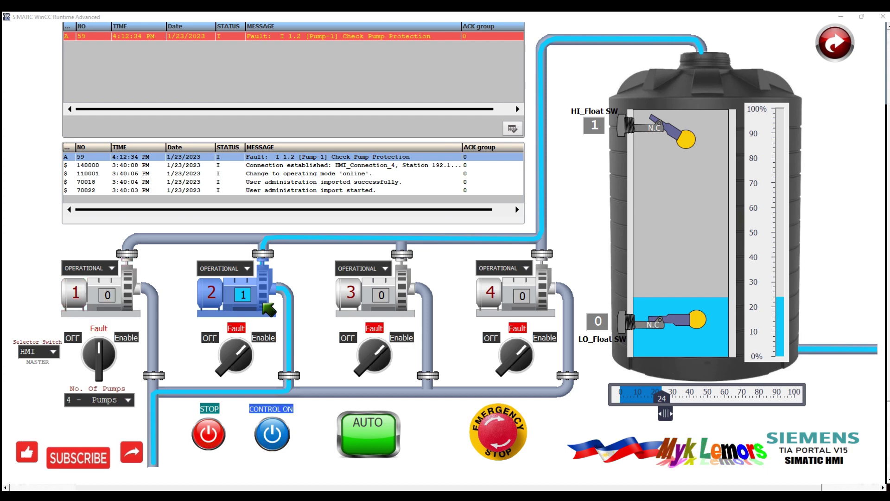
Bring SIM table_1 back clear of the pumps and alarm lists, and set Pump2_Fault and Pump3_Fault to FALSE
key(alt+Tab)
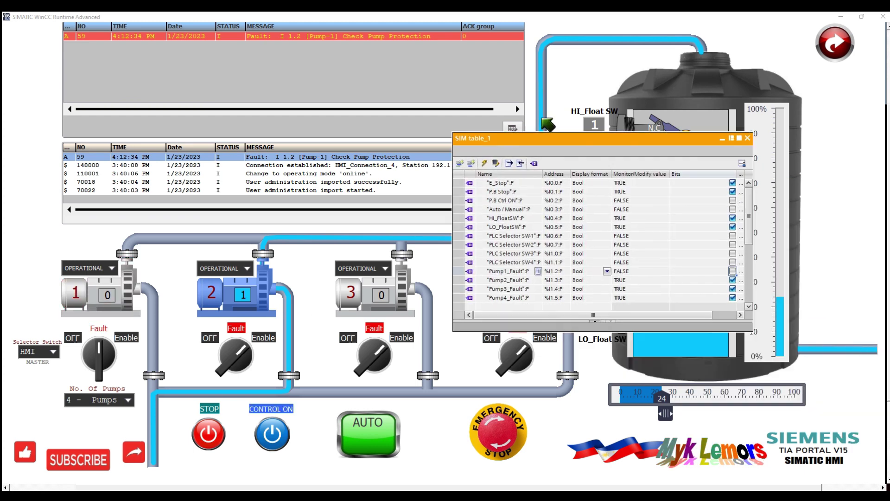
drag(585, 52, 713, 31)
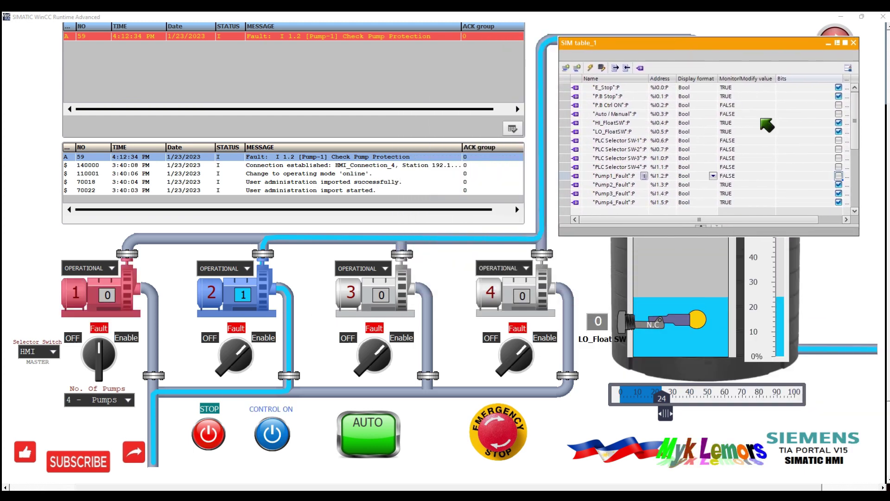
click(839, 185)
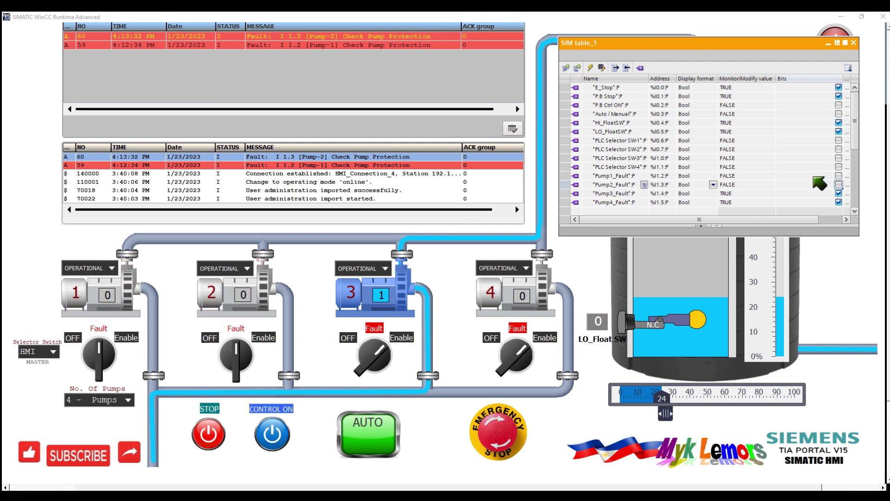
click(839, 193)
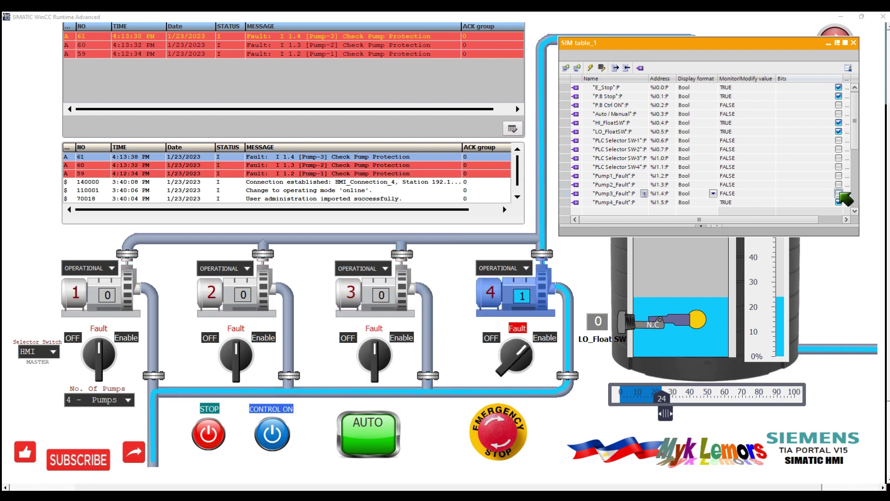